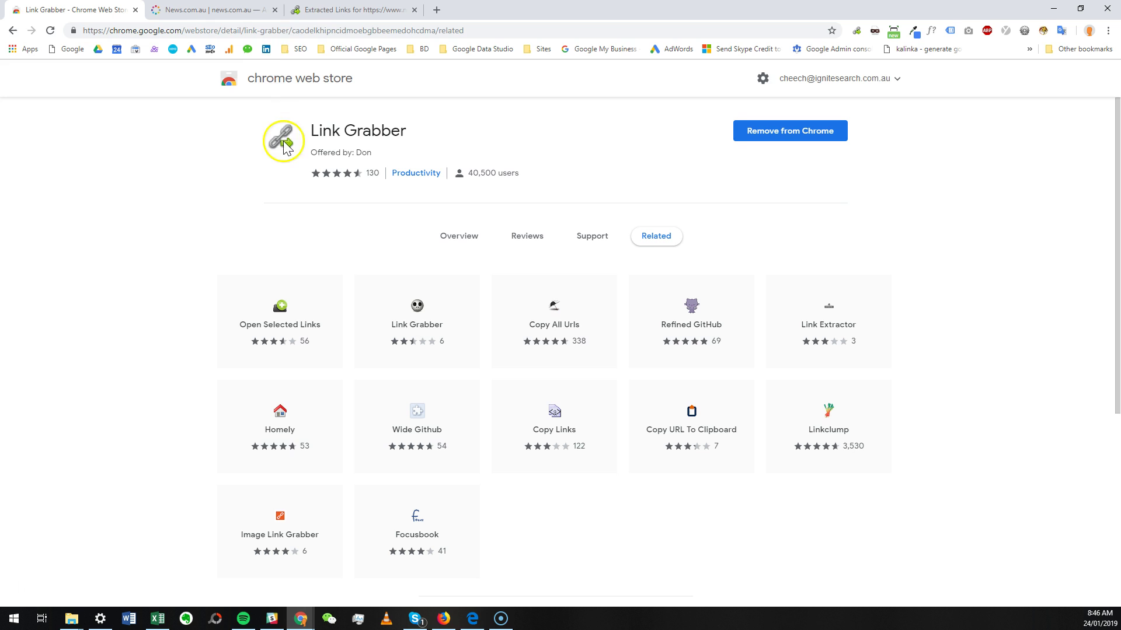
- Switch from the store page to the news.com.au homepage tab and scroll through it
click(322, 30)
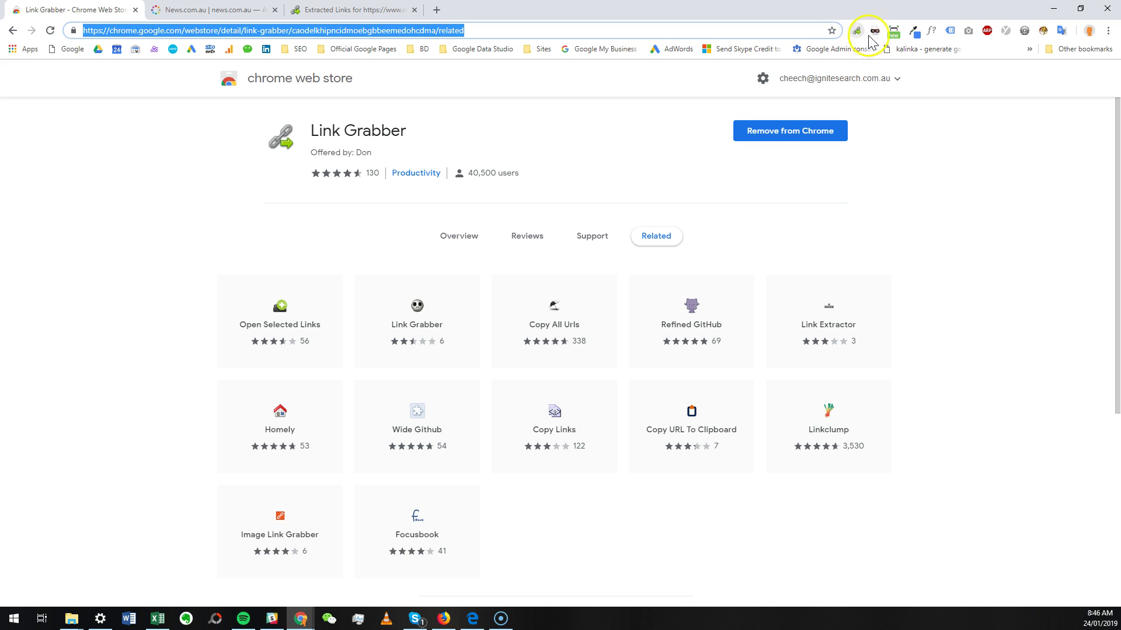
click(125, 207)
click(188, 12)
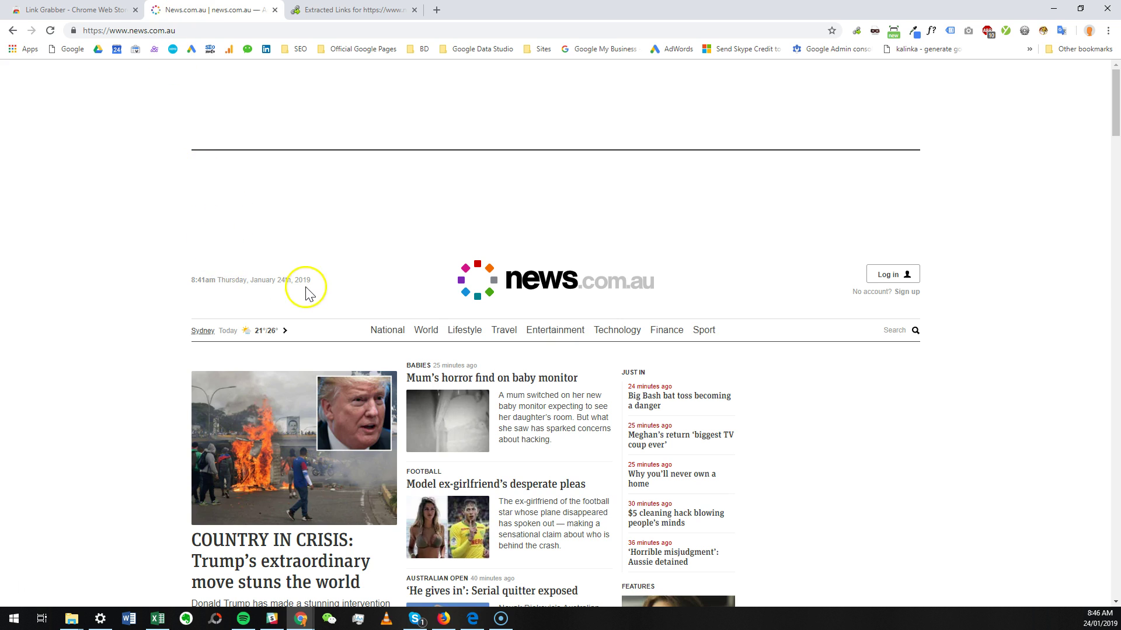
scroll(300, 286, down, 5)
scroll(304, 289, up, 5)
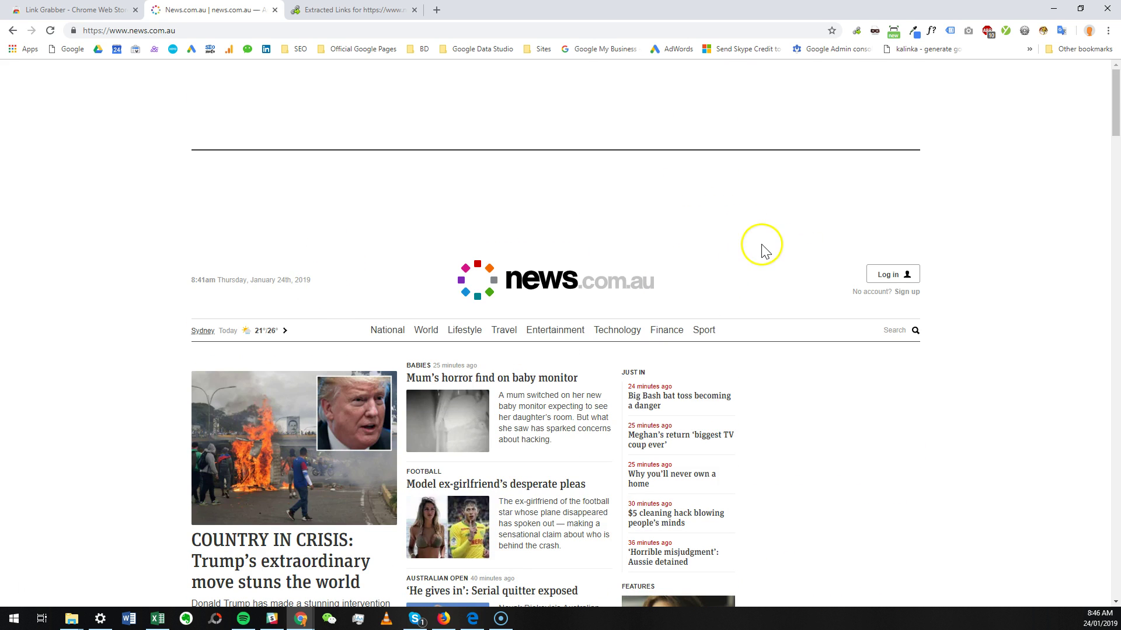
- Grab the homepage's links, copy the 258 unique ones, then show duplicates for 407 of 407
click(856, 33)
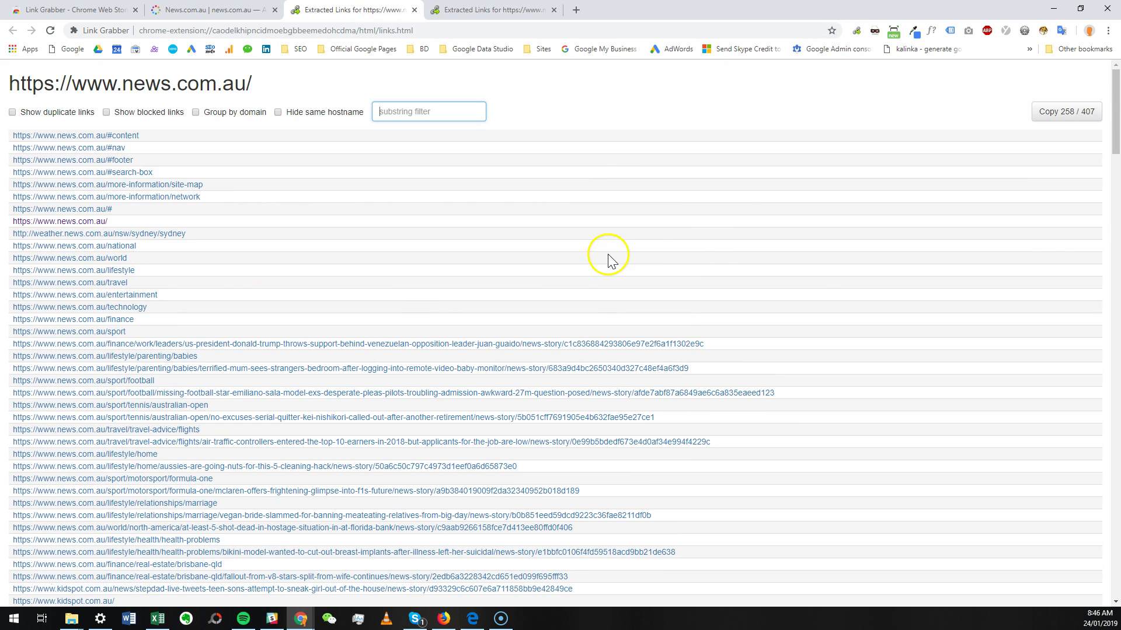
click(1077, 119)
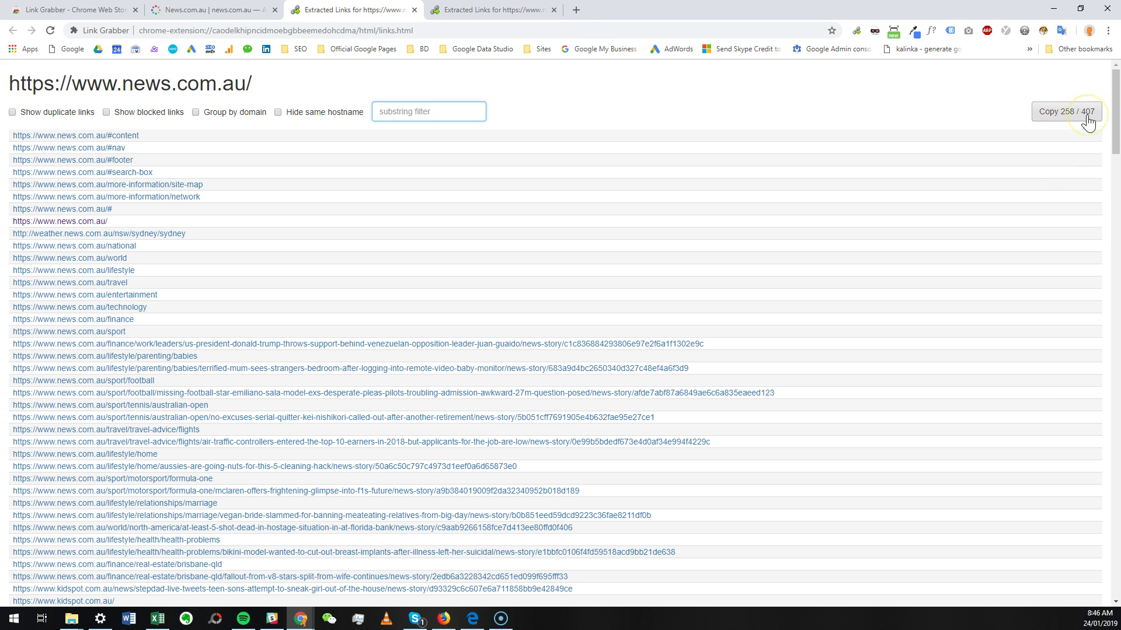
click(1085, 119)
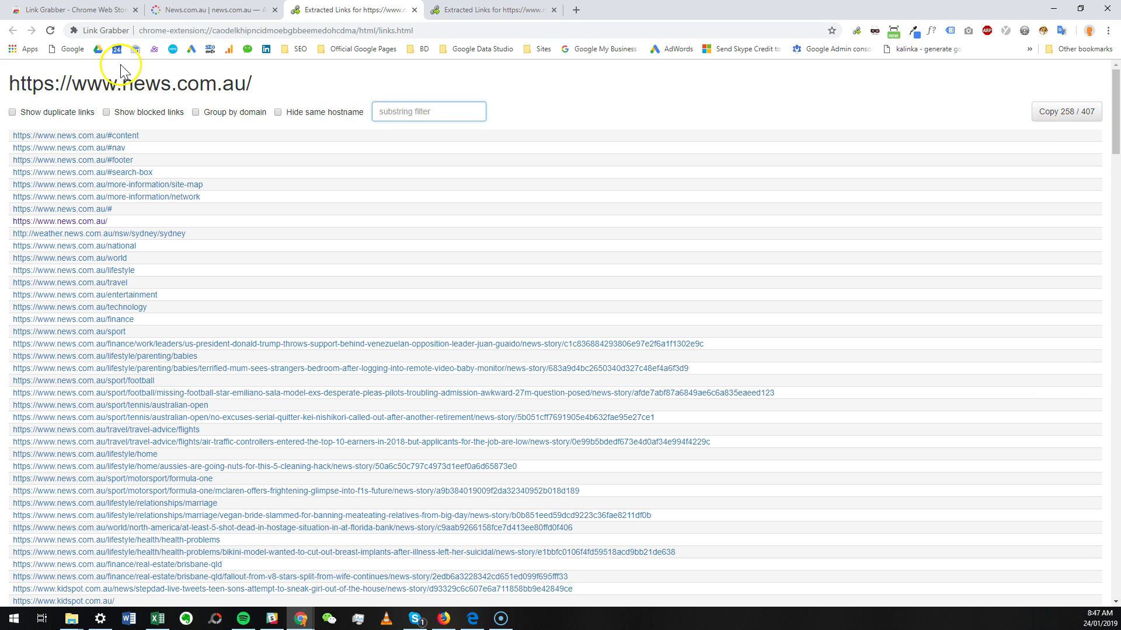
click(18, 116)
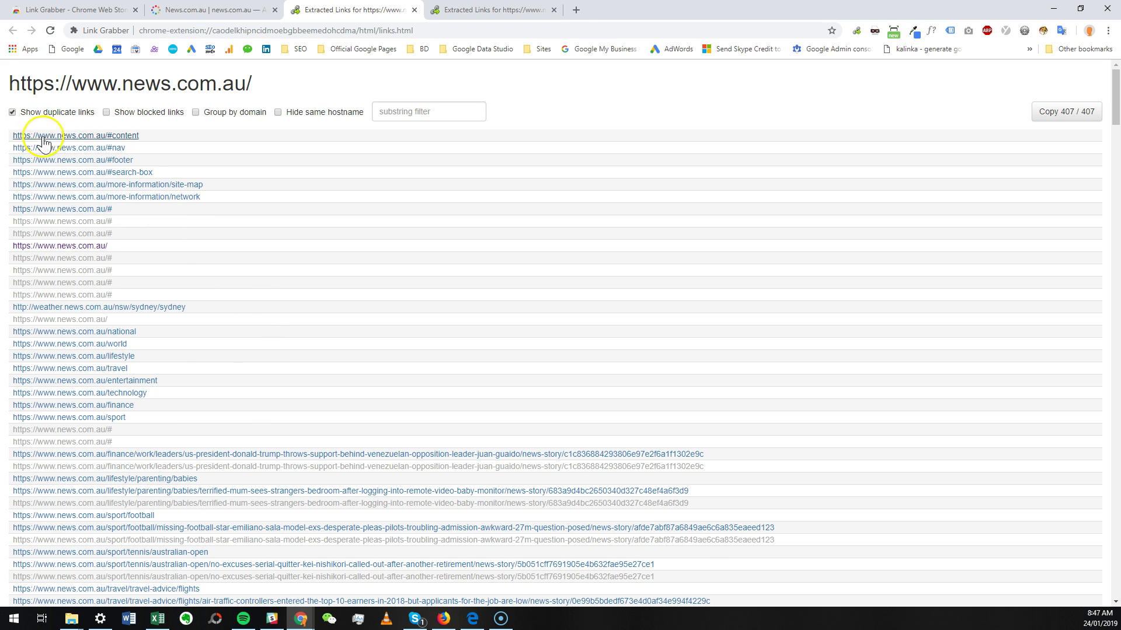
- Hide the duplicate links again and toggle the blocked-links option
click(12, 112)
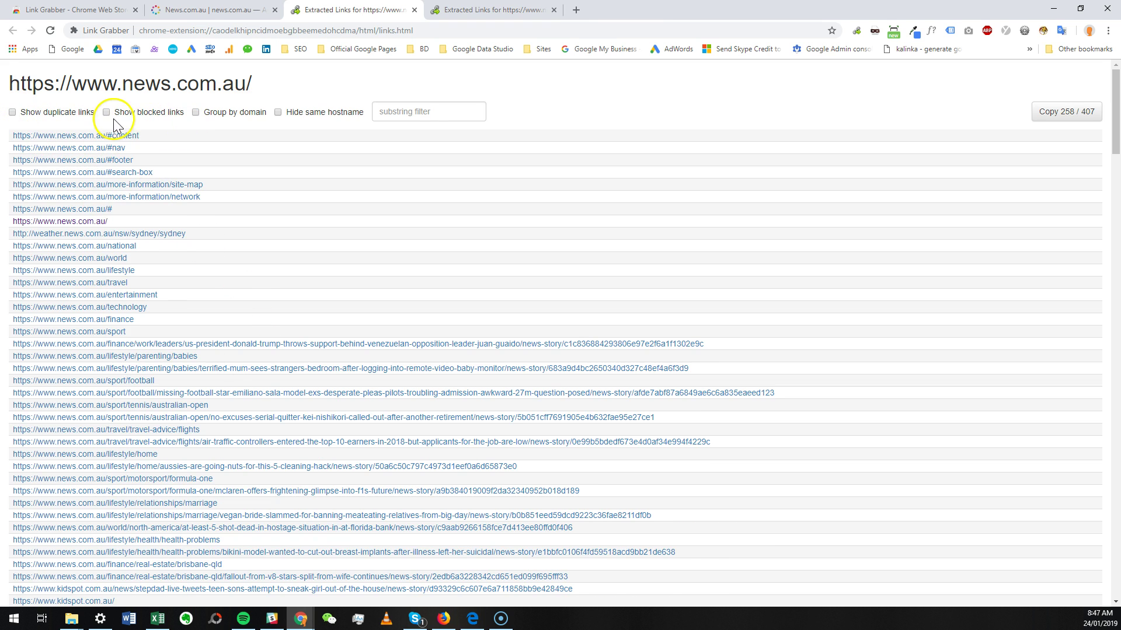
scroll(149, 251, down, 20)
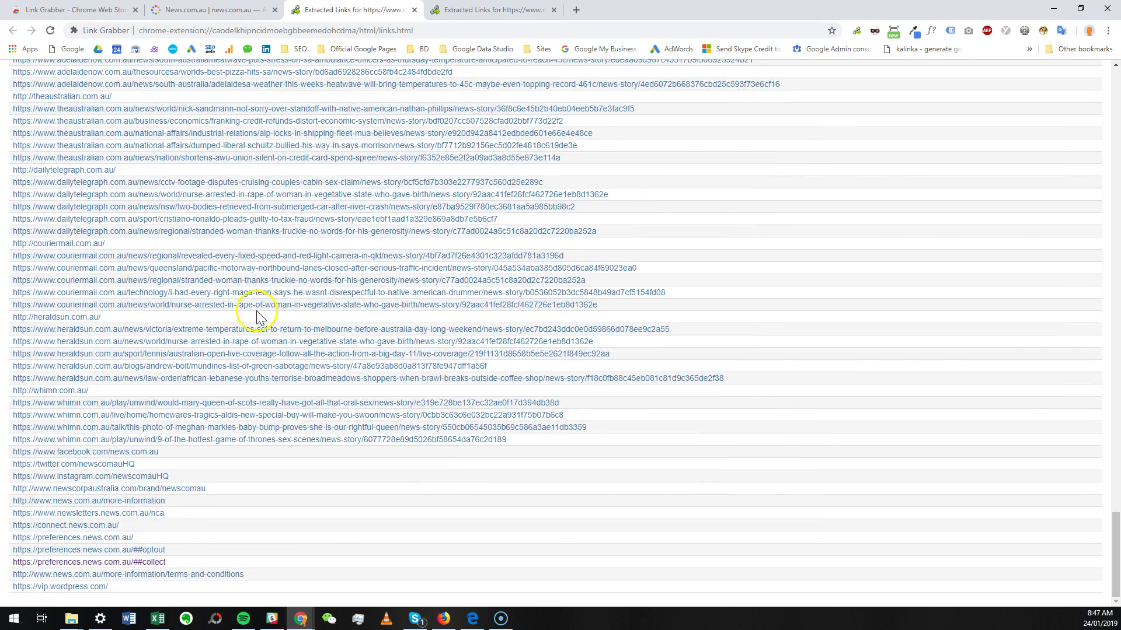
scroll(257, 311, up, 20)
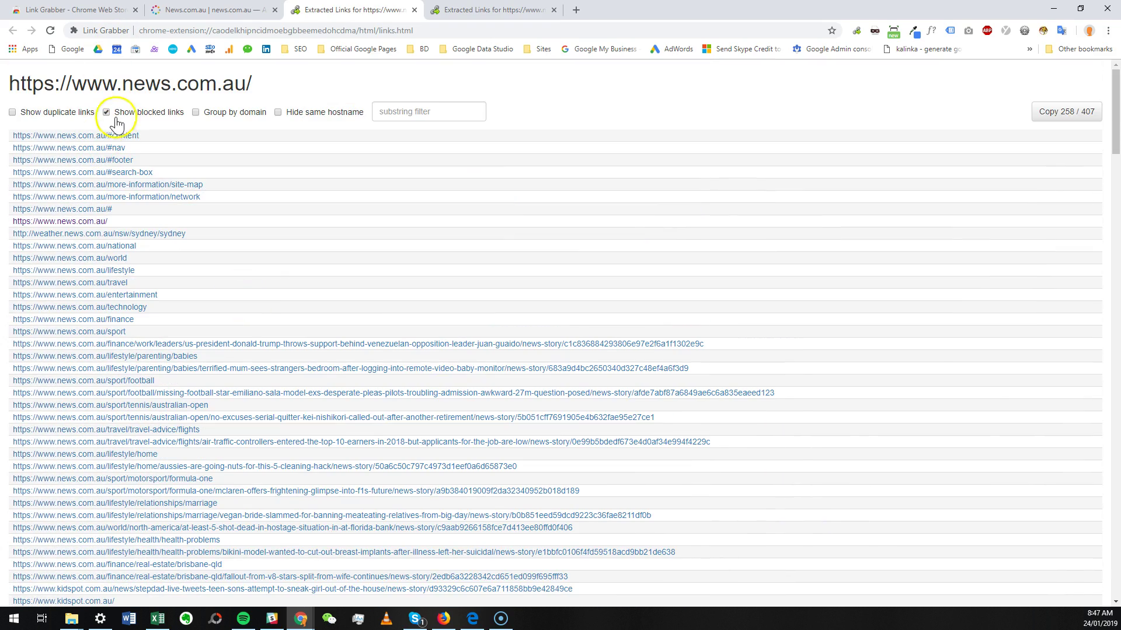
click(106, 113)
- Try grouping by domain, then hide news.com.au-hostname links to leave 65 of 407
click(196, 112)
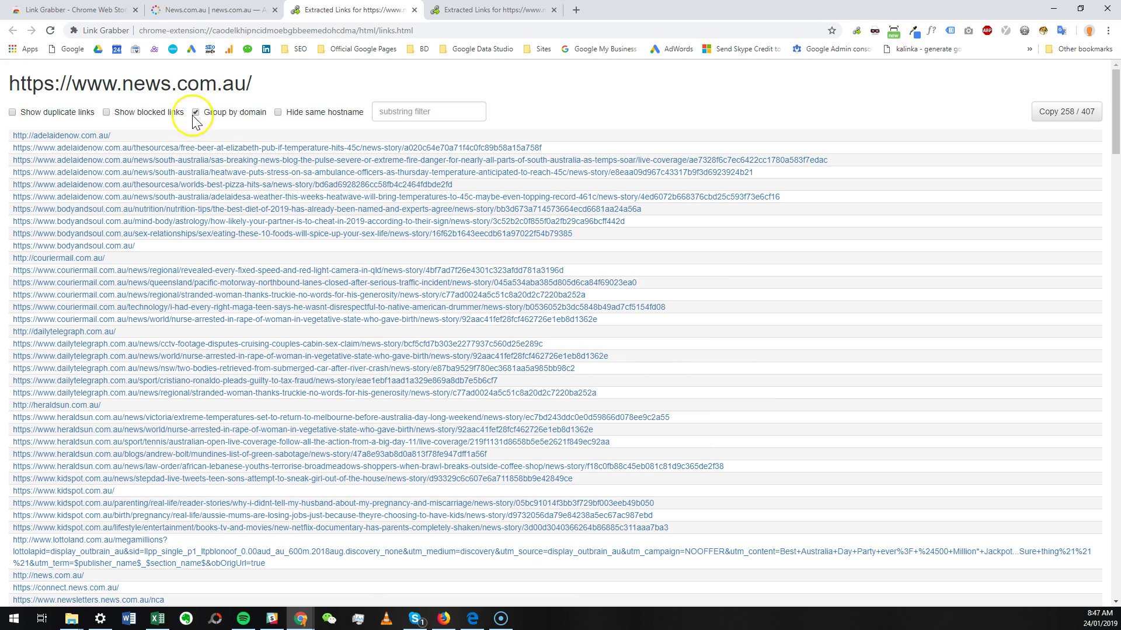
scroll(283, 394, down, 3)
scroll(284, 385, up, 3)
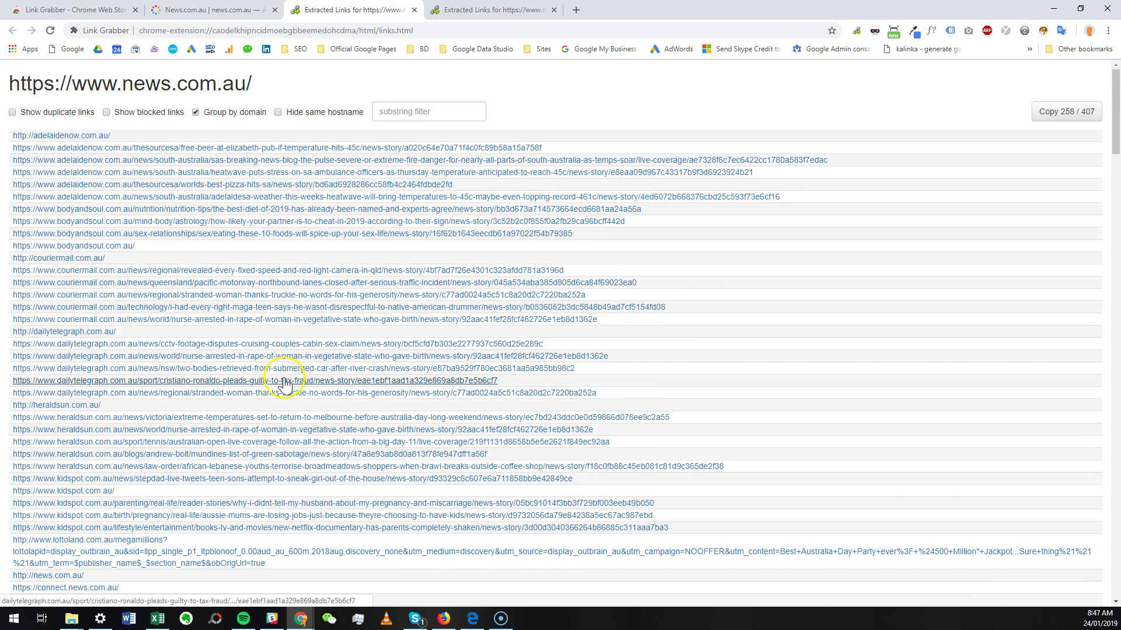
click(197, 114)
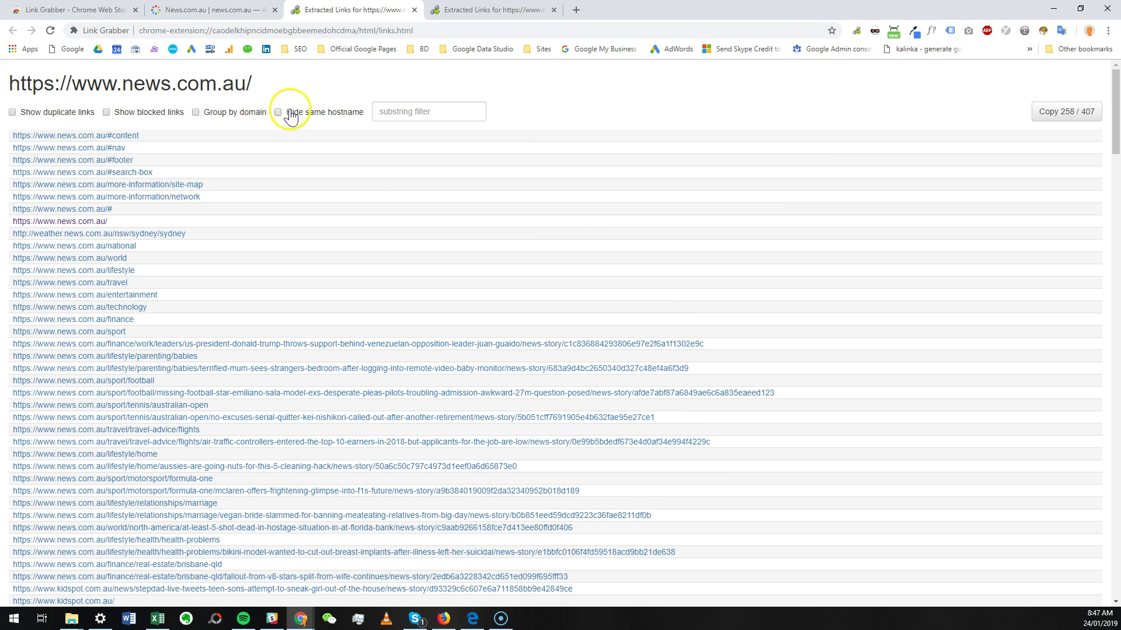
click(279, 113)
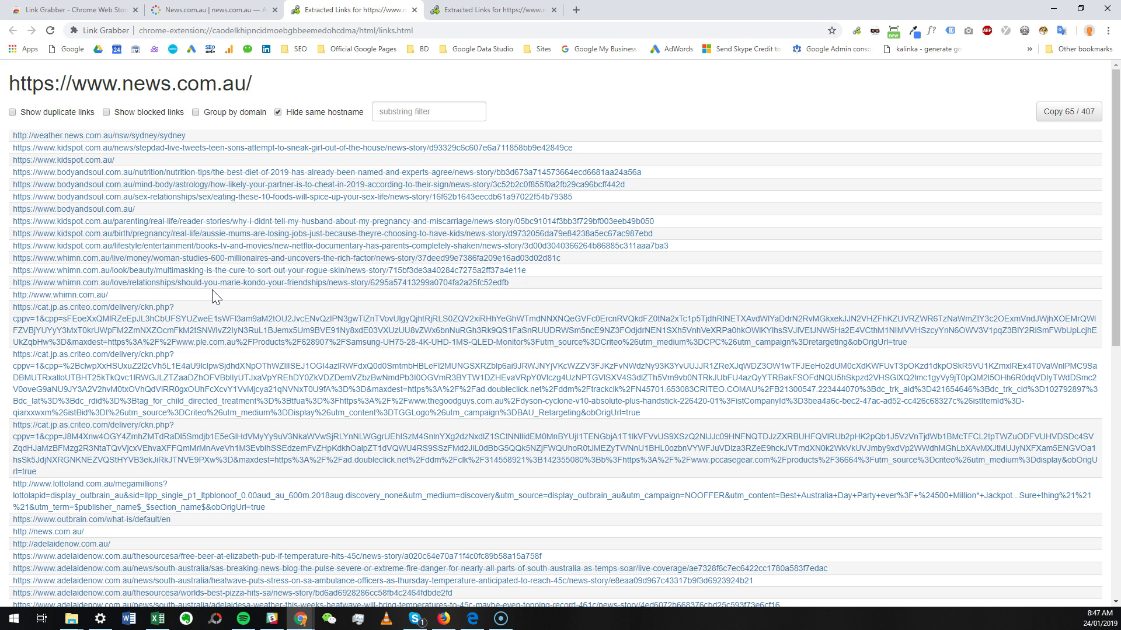
click(213, 260)
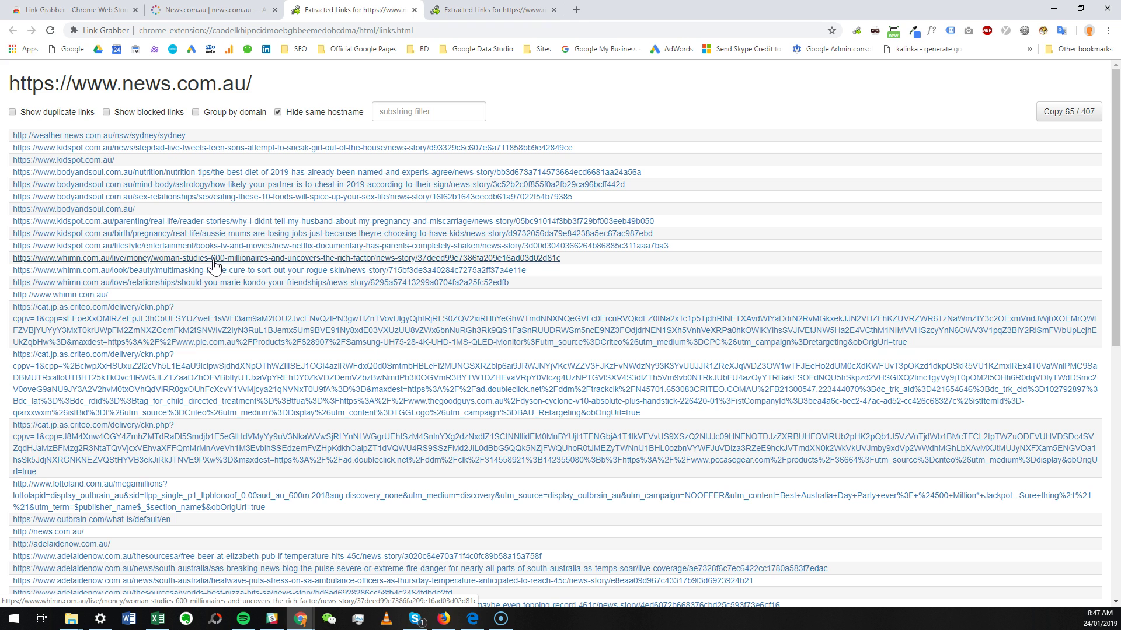
- Copy the 65 outbound links and paste them into A1 of a new blank Excel workbook
click(1068, 114)
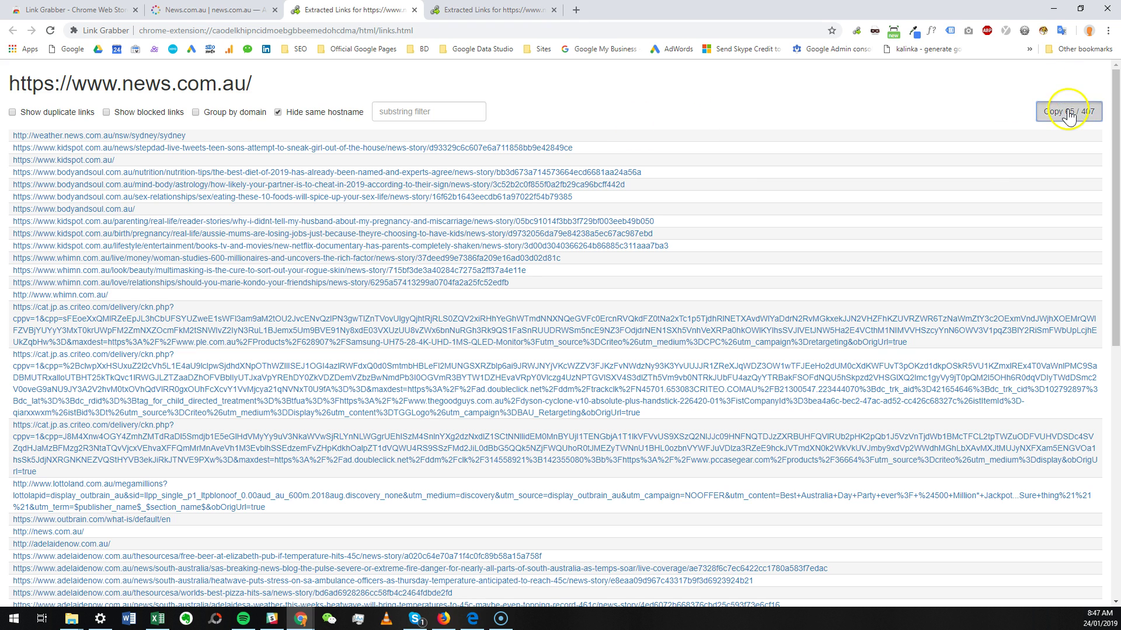
click(160, 620)
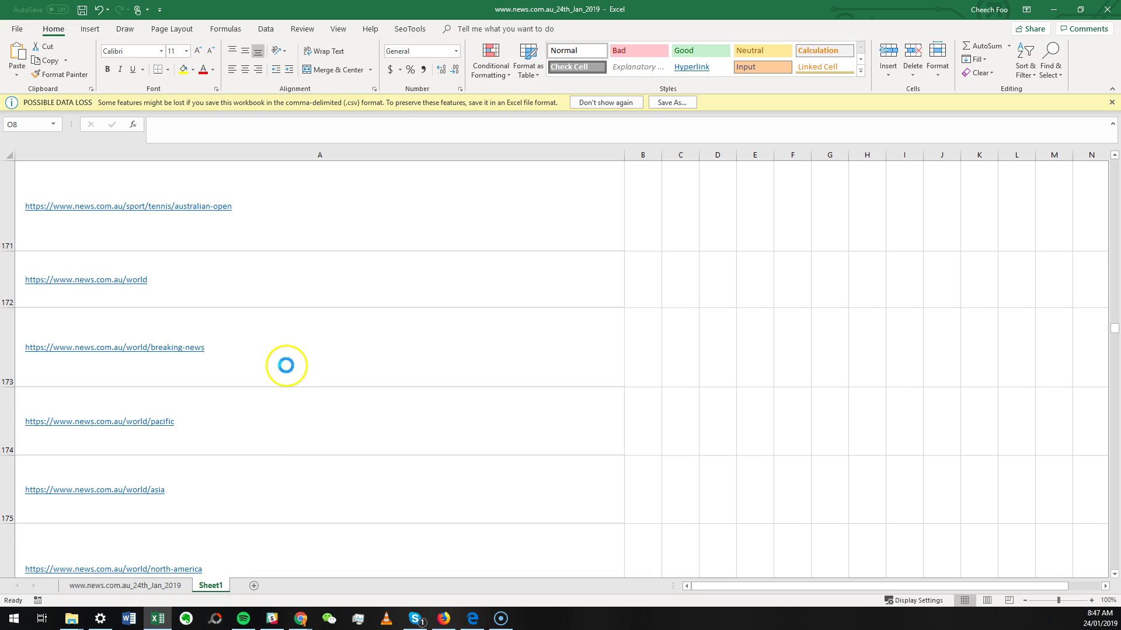
key(ctrl+n)
key(ctrl+v)
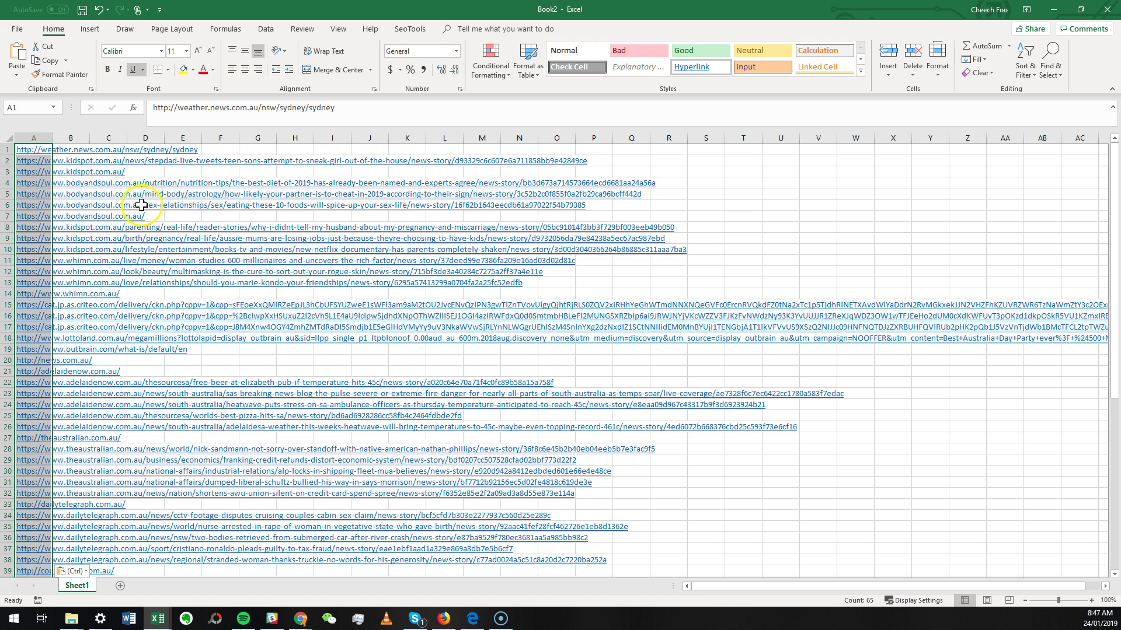
- Autofit column A of Book2 to the URLs, then return to Chrome
click(251, 261)
double_click(53, 138)
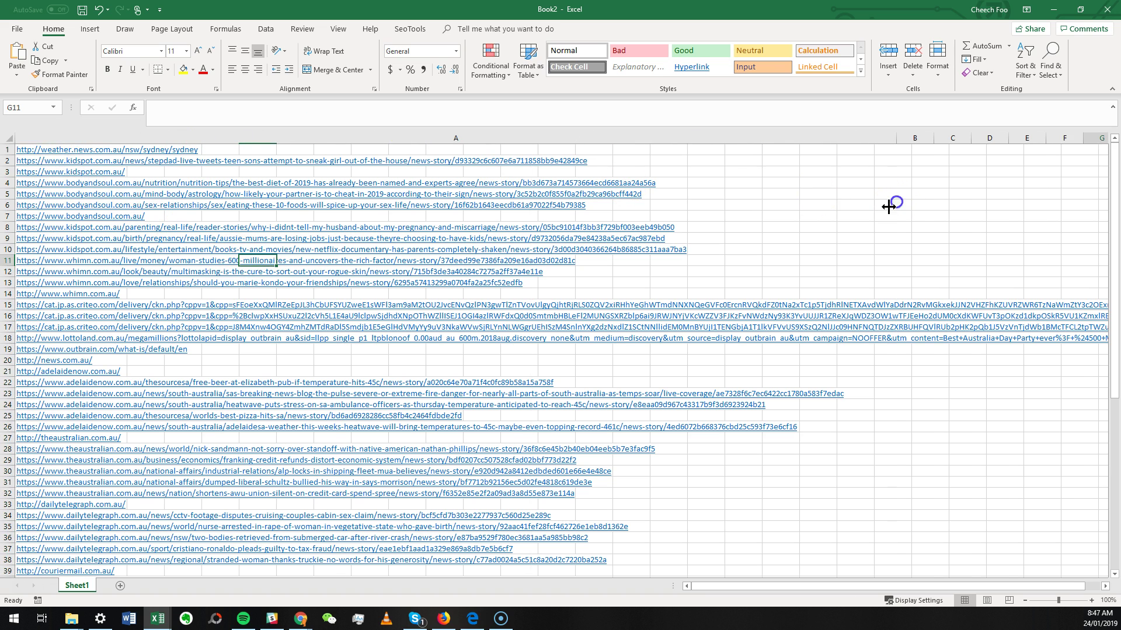
scroll(520, 349, down, 10)
scroll(520, 346, up, 15)
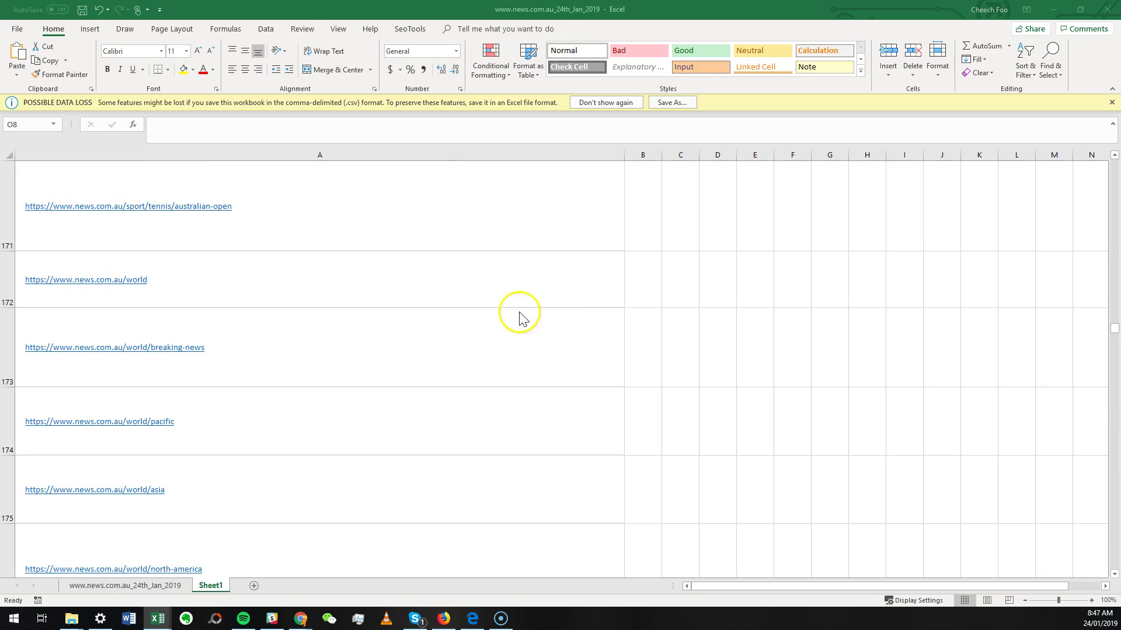
key(alt+Tab)
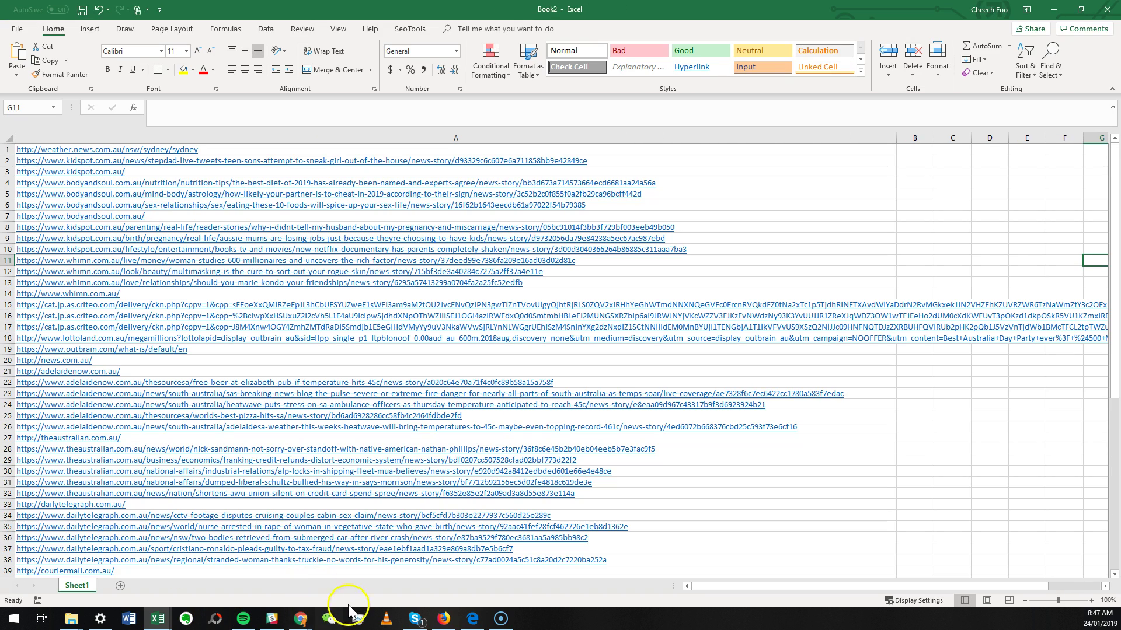
key(alt+Tab)
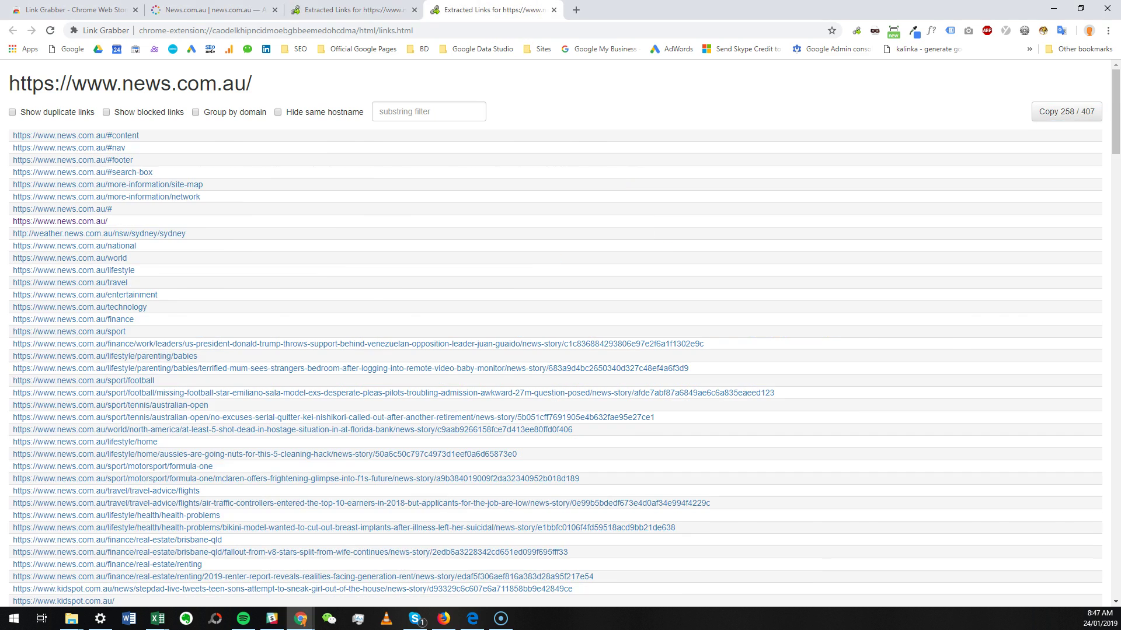
- Bring back the extracted-links tab showing the 65 of 407 external links
click(356, 11)
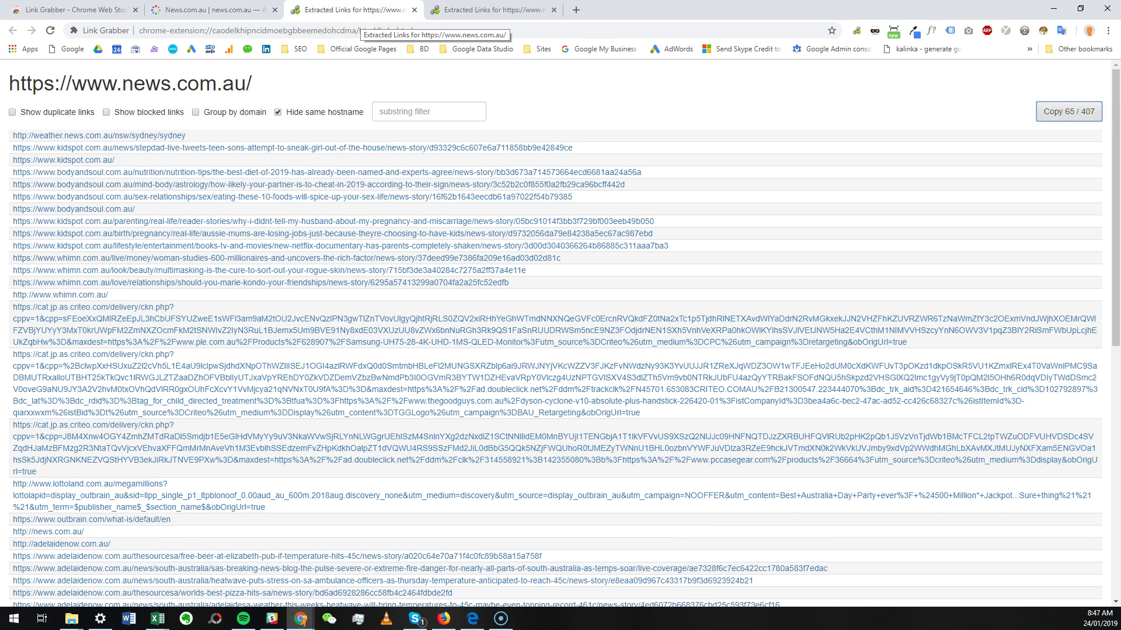
click(461, 10)
click(327, 11)
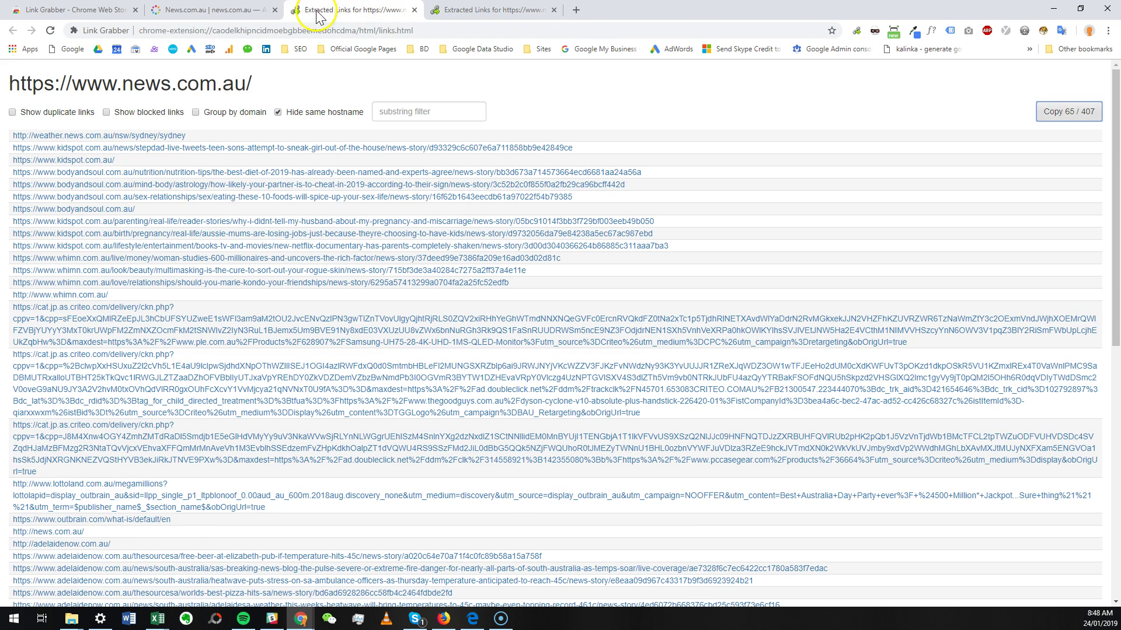